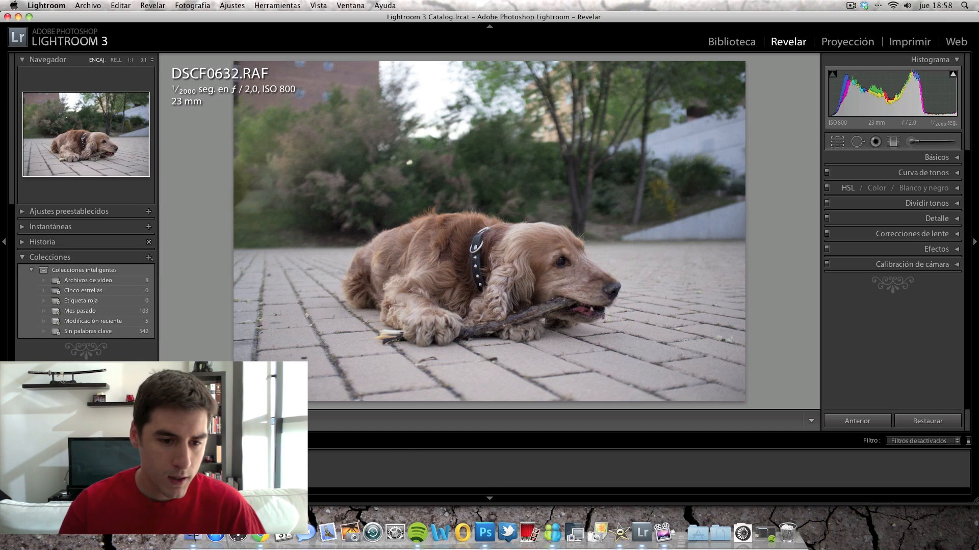
Browse the neighbouring photos in the shoot and return to DSCF0632.RAF, the dog lying down with a stick
left_click(168, 469)
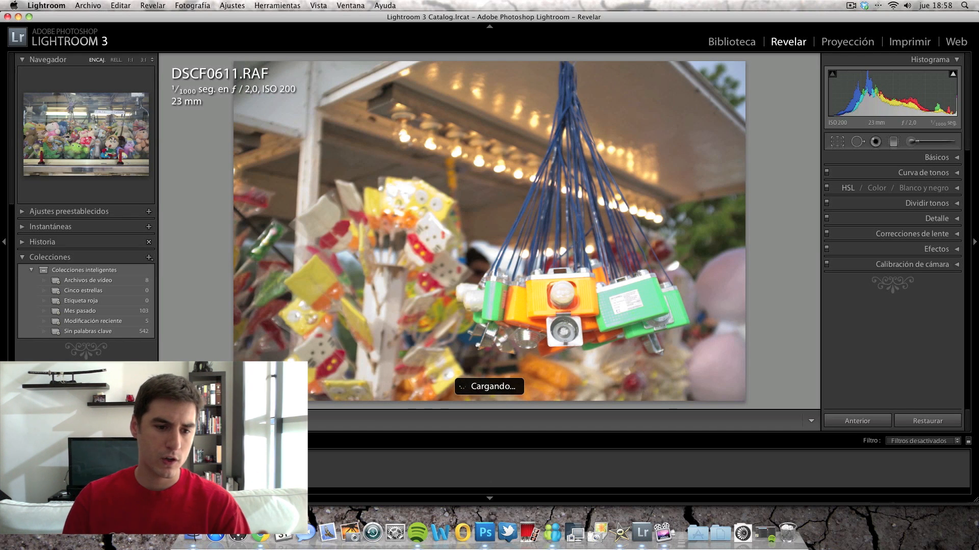
left_click(204, 469)
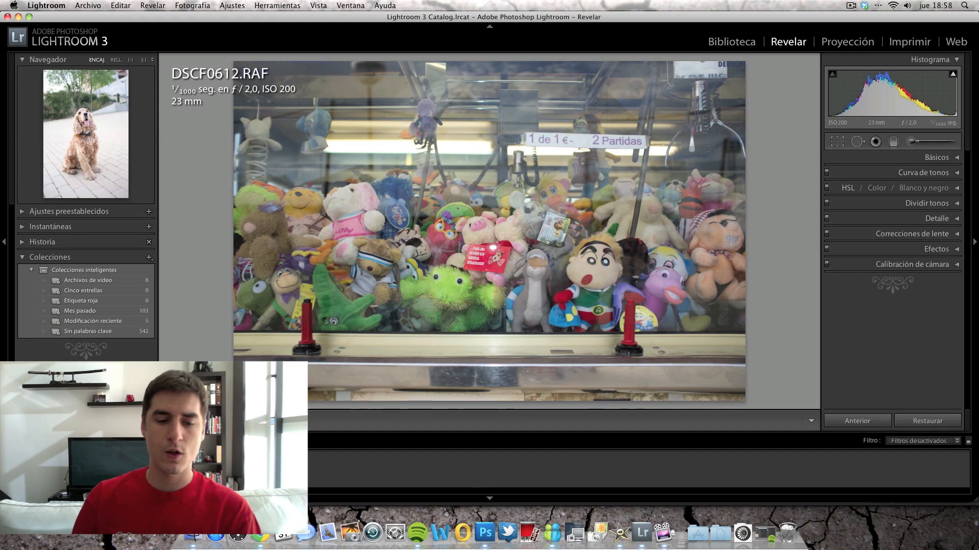
left_click(132, 469)
left_click(173, 469)
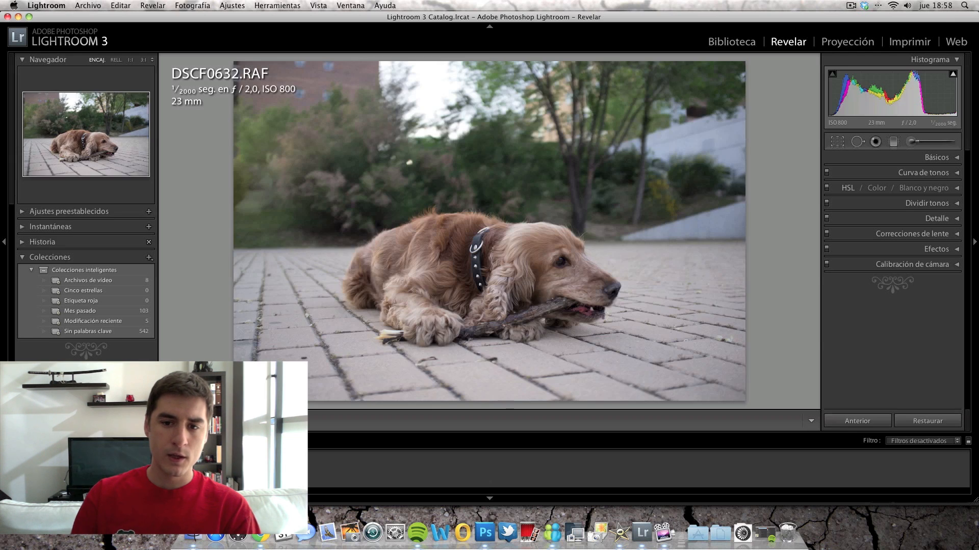
key("Right")
key("Right")
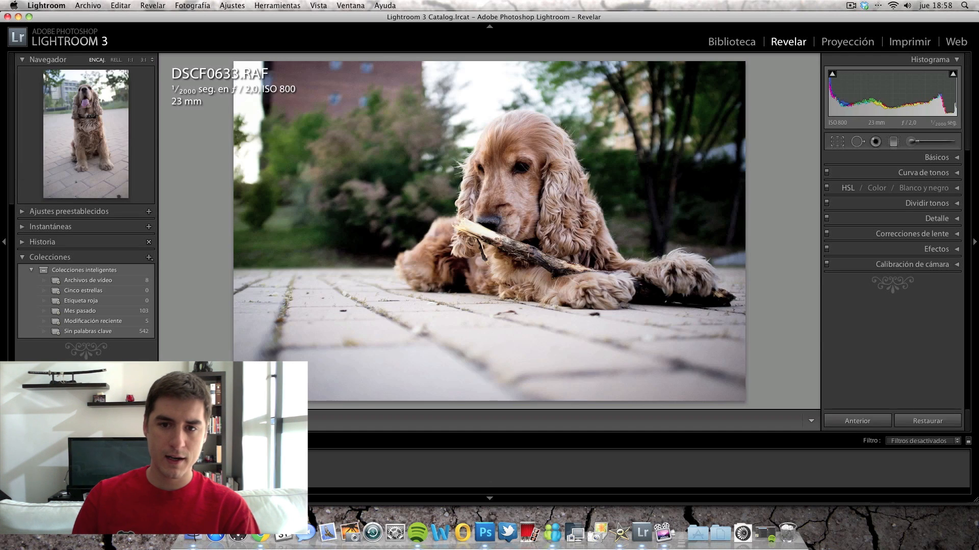
key("Left")
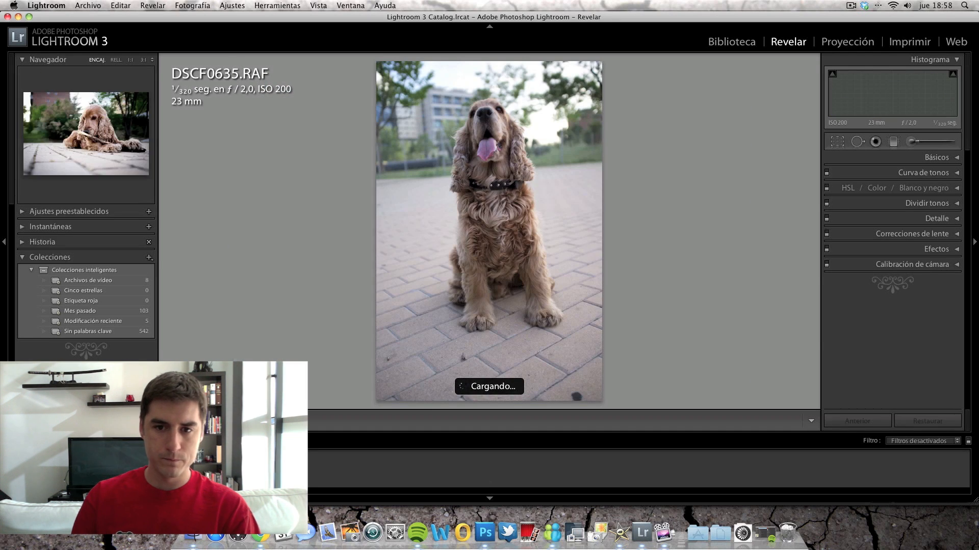
key("Left")
key("Left")
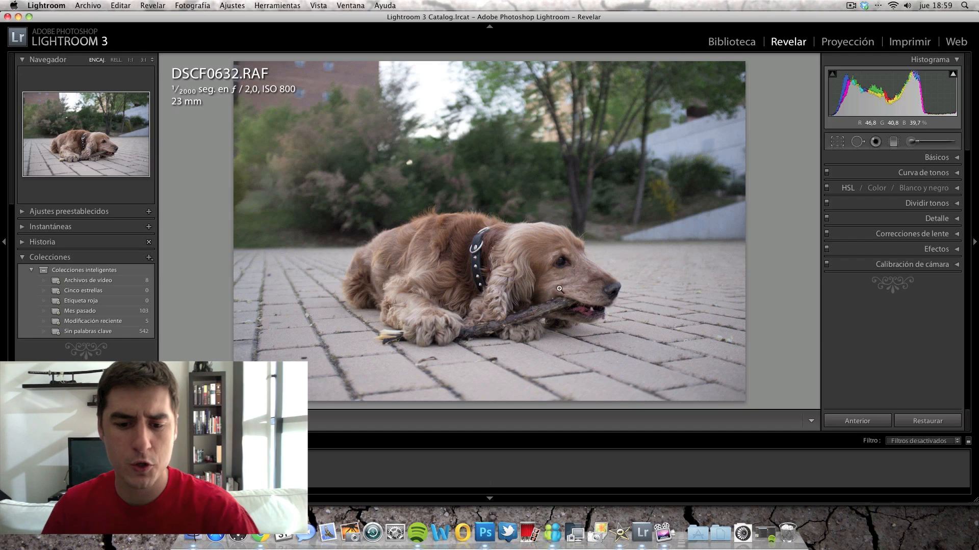
Raise the photo's exposure to +1,65 in the basic adjustments
left_click(936, 158)
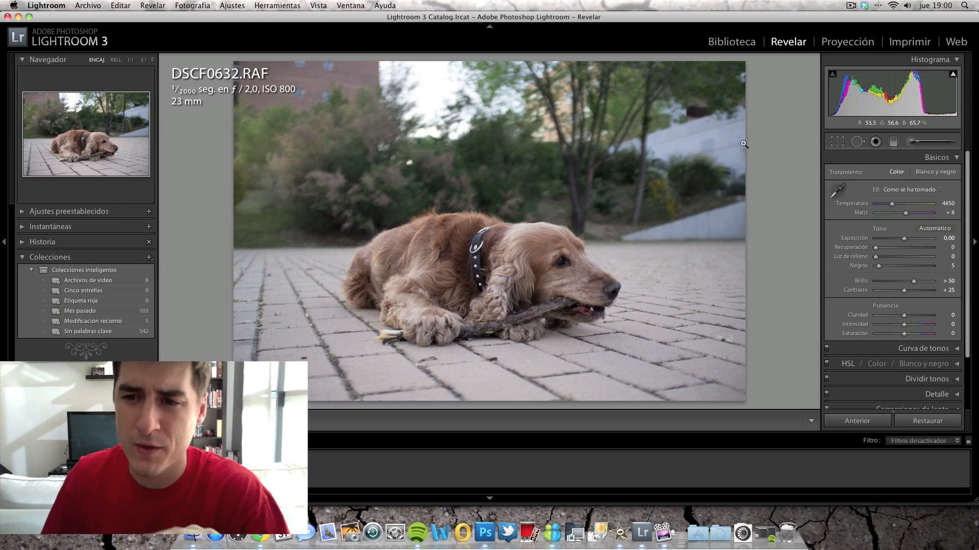
left_click_drag(907, 240, 923, 242)
left_click_drag(920, 242, 915, 241)
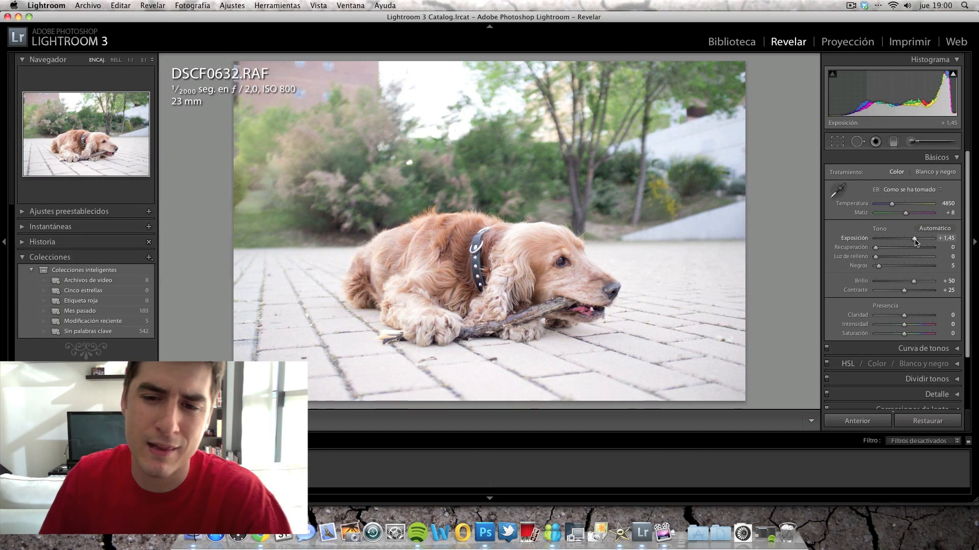
left_click_drag(916, 241, 917, 241)
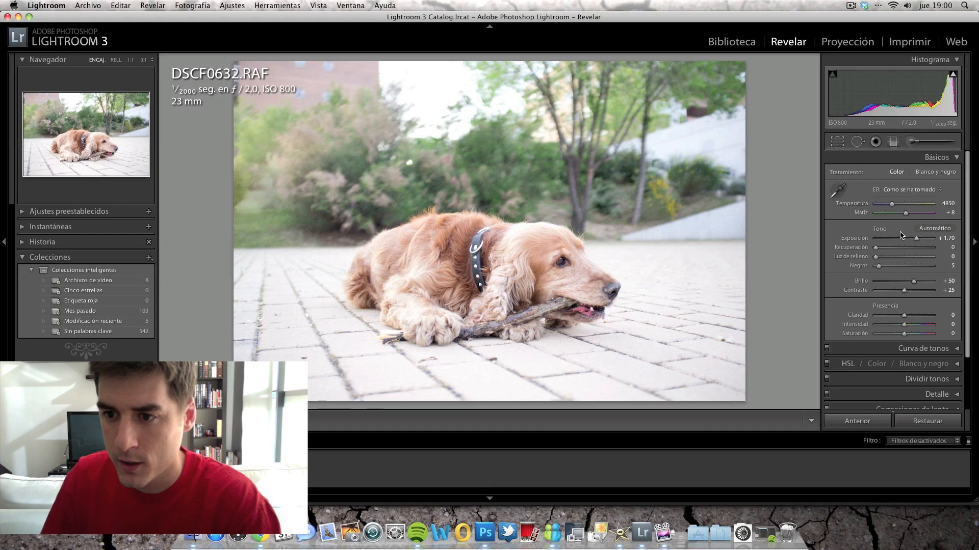
mouse_move(917, 239)
left_mouse_down()
mouse_move(880, 239)
mouse_move(936, 242)
mouse_move(914, 242)
left_mouse_up()
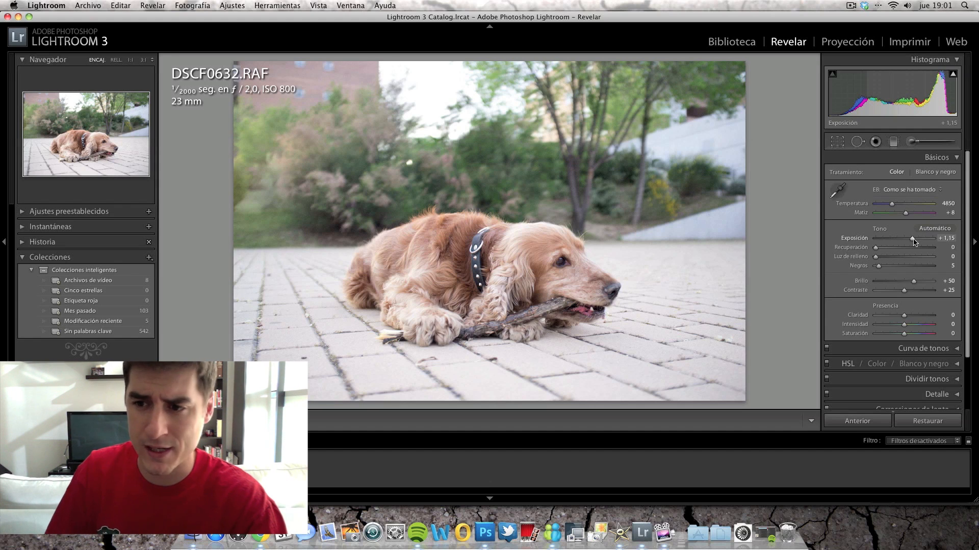
left_click_drag(914, 241, 919, 241)
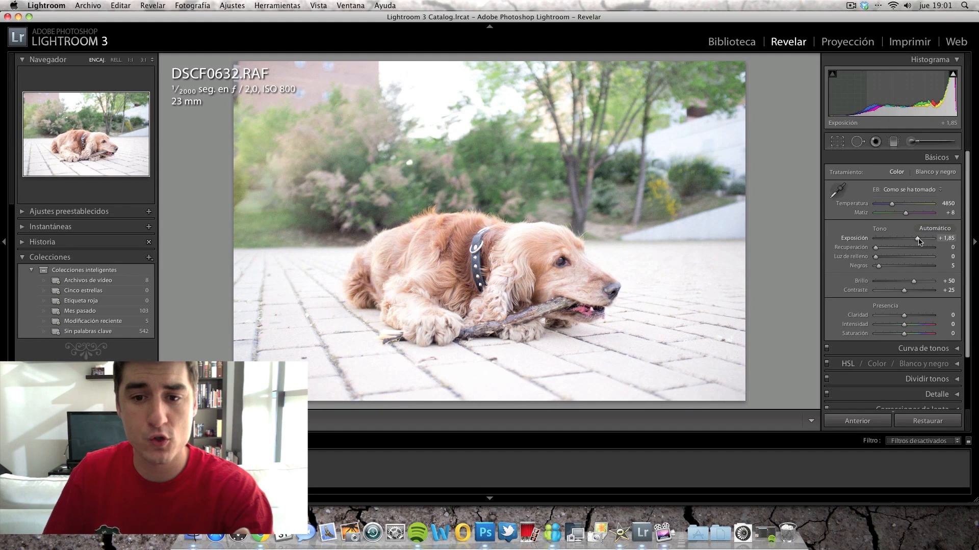
left_click_drag(919, 242, 918, 242)
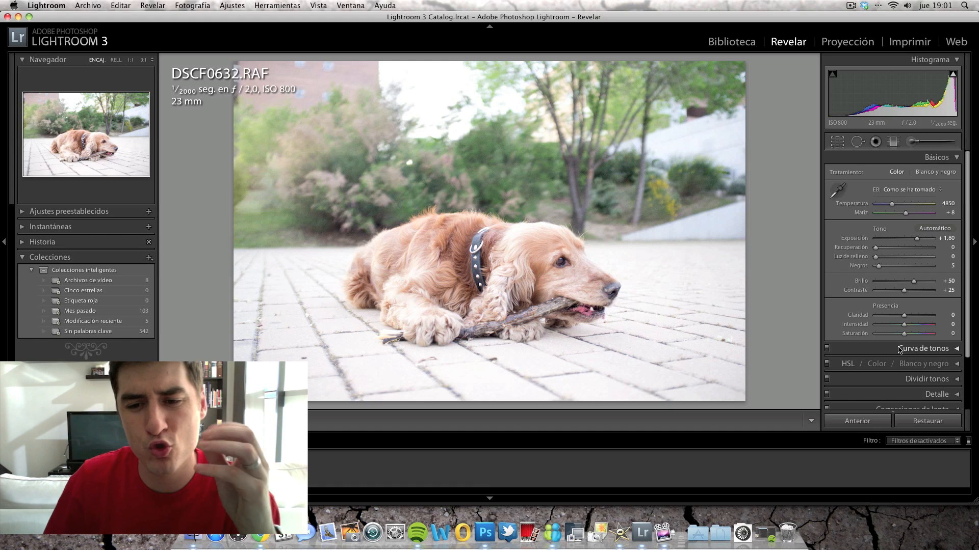
left_click_drag(917, 241, 916, 241)
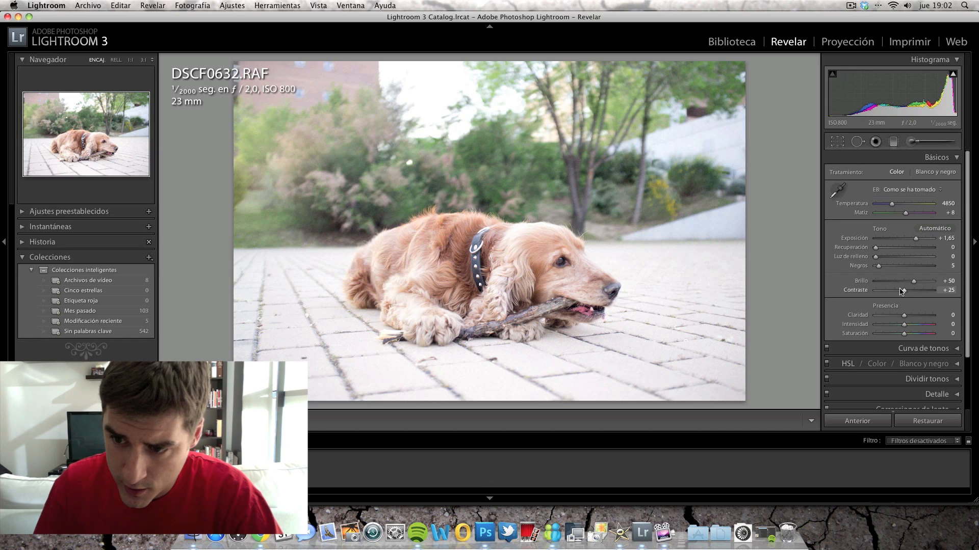
Increase the photo's contrast to +80 and set the blacks to 11
left_click_drag(907, 293, 931, 293)
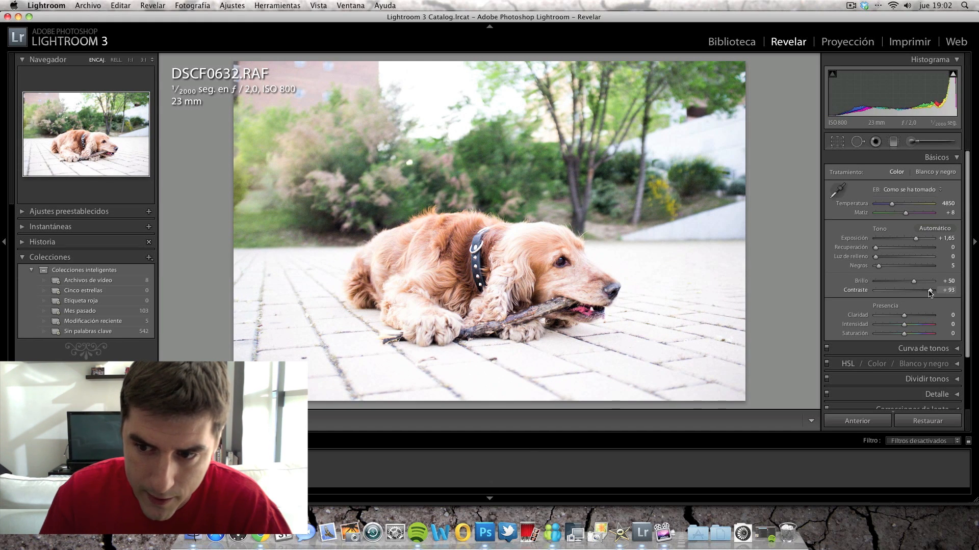
left_click_drag(929, 293, 925, 294)
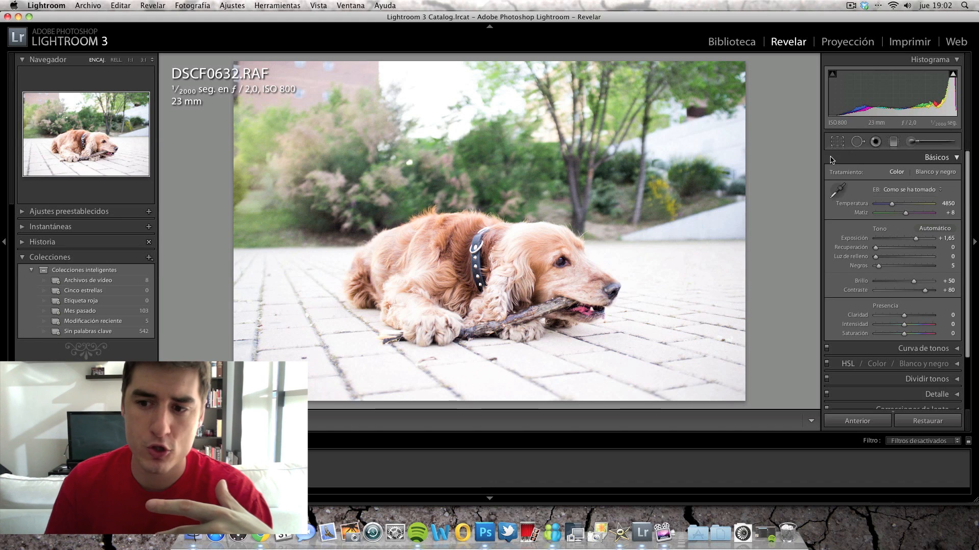
scroll(875, 238, "down", 2)
scroll(876, 237, "up", 1)
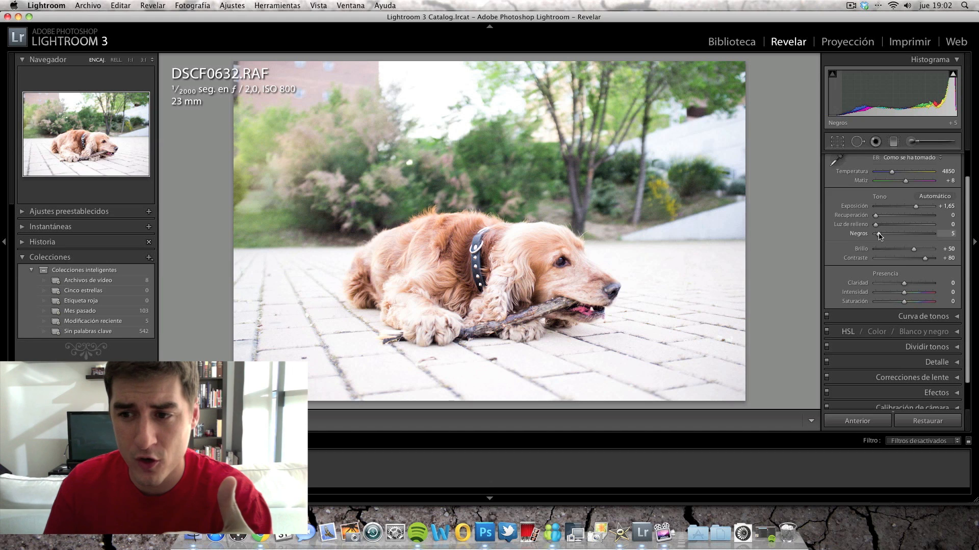
left_click_drag(879, 235, 887, 237)
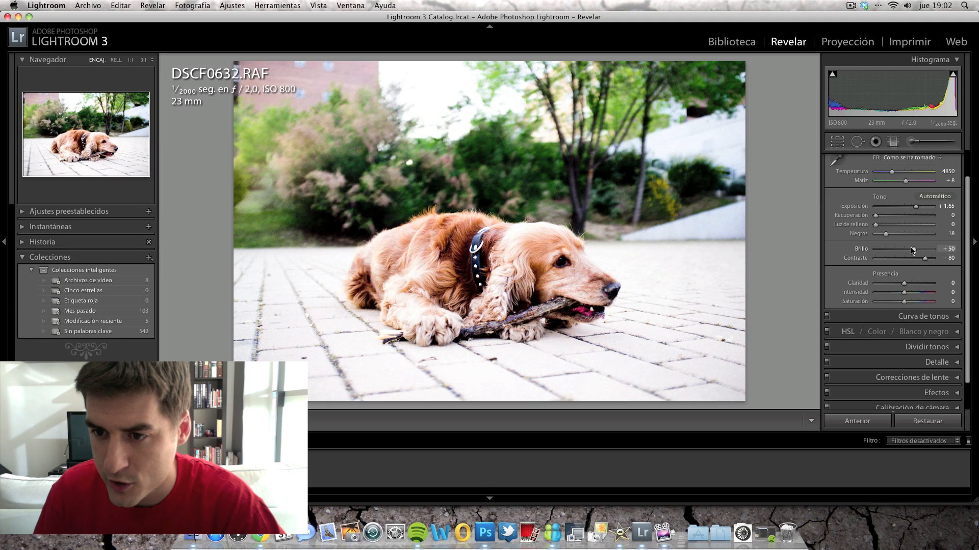
mouse_move(887, 236)
left_mouse_down()
mouse_move(906, 238)
mouse_move(858, 238)
mouse_move(884, 239)
left_mouse_up()
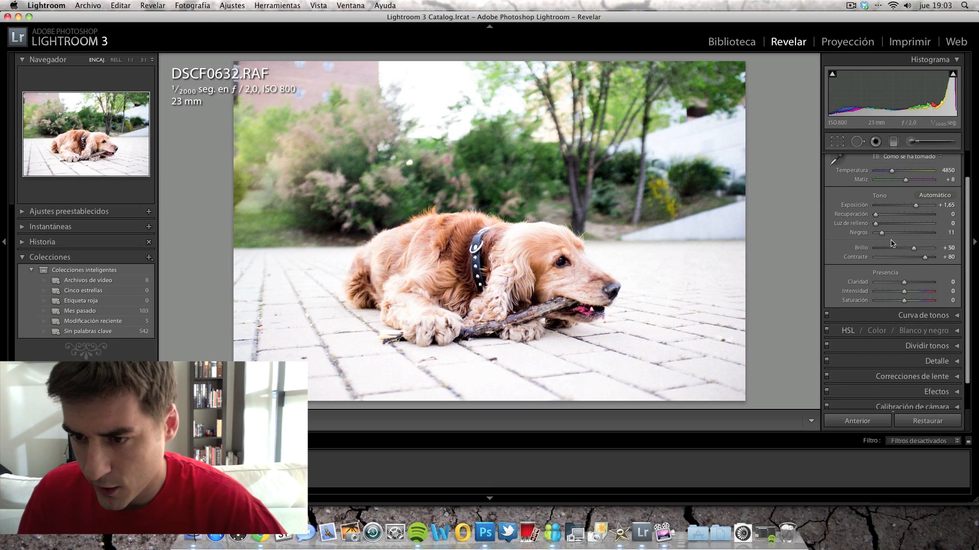
Centre the detail preview on the dog's eye and set the sharpening amount to 33, leaving the sharpening detail at 25
scroll(892, 243, "down", 3)
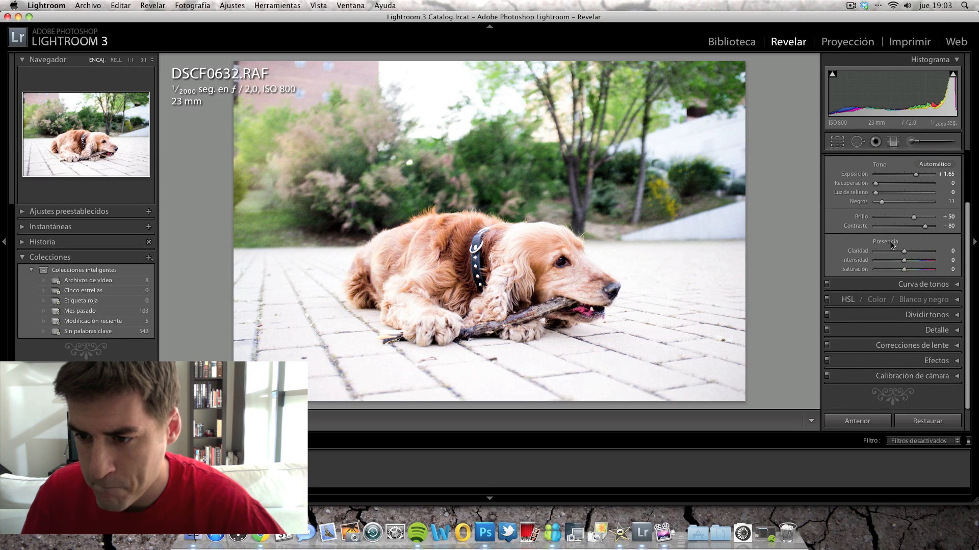
left_click(945, 332)
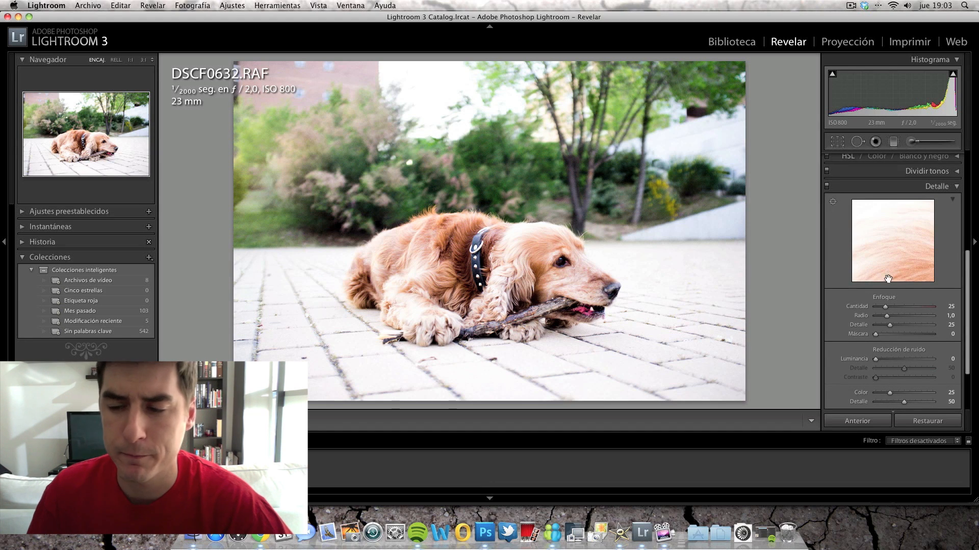
left_click(833, 202)
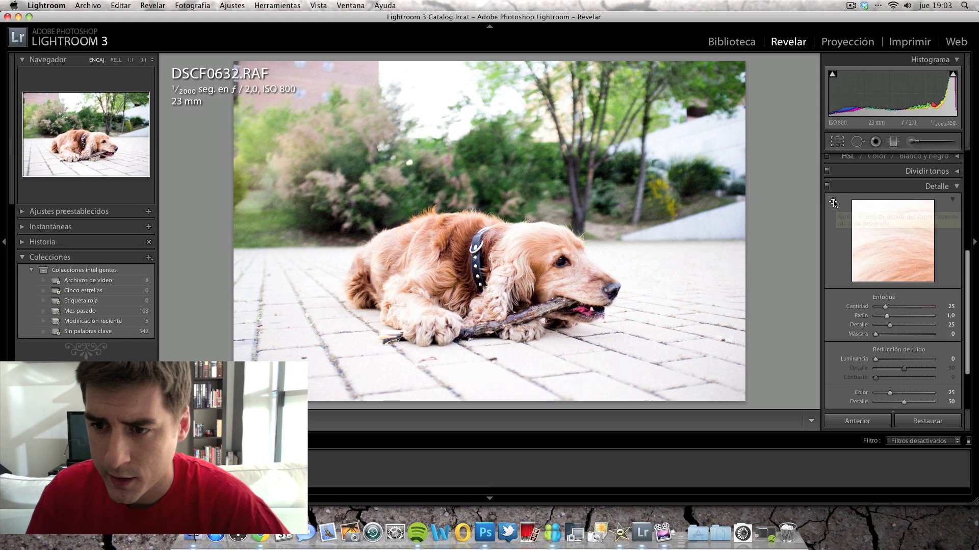
left_click(560, 261)
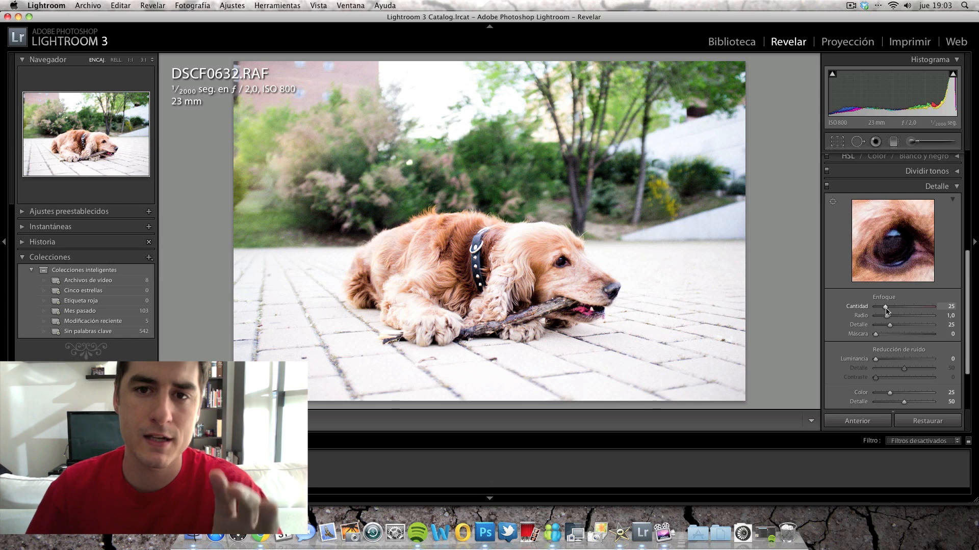
left_click_drag(886, 311, 908, 313)
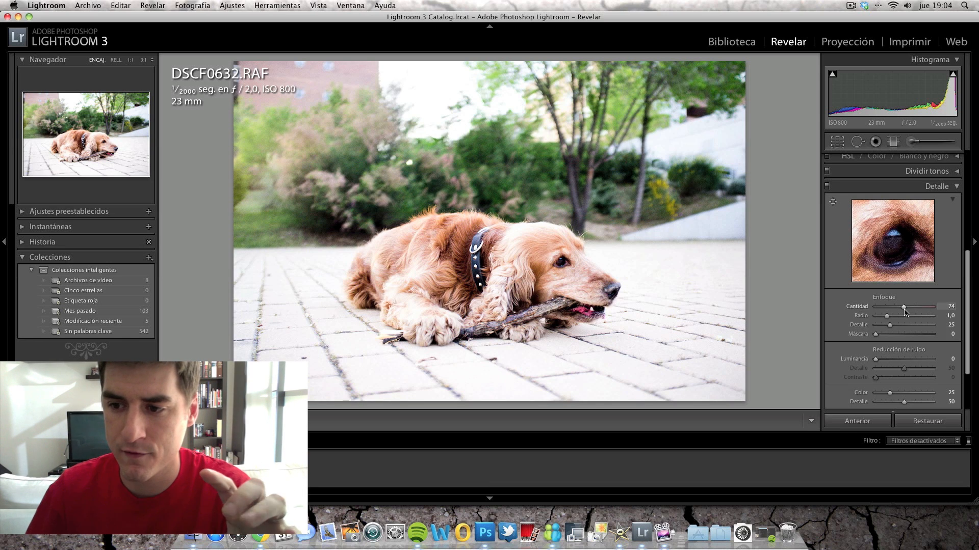
mouse_move(904, 312)
left_mouse_down()
mouse_move(870, 311)
mouse_move(889, 312)
left_mouse_up()
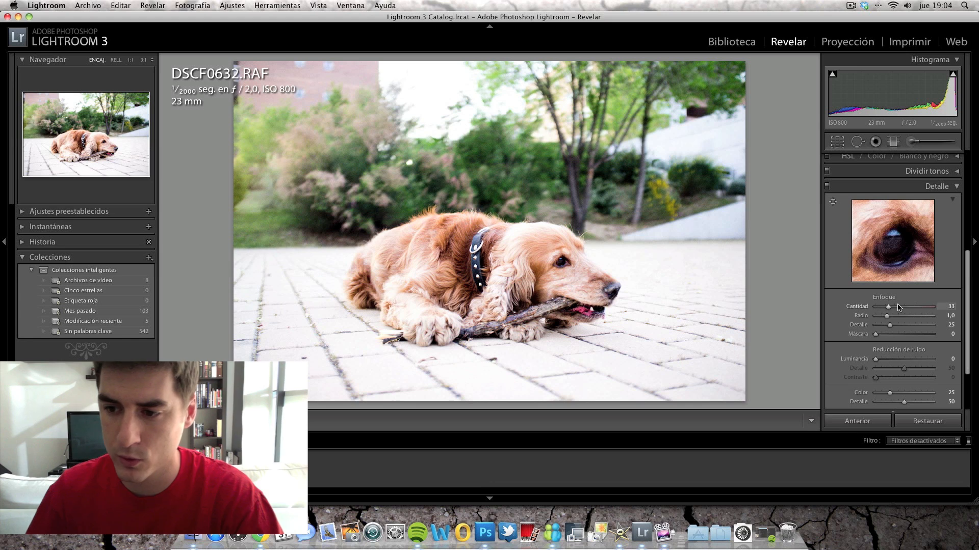
mouse_move(890, 324)
left_mouse_down()
mouse_move(923, 329)
mouse_move(856, 327)
mouse_move(907, 328)
mouse_move(886, 330)
left_mouse_up()
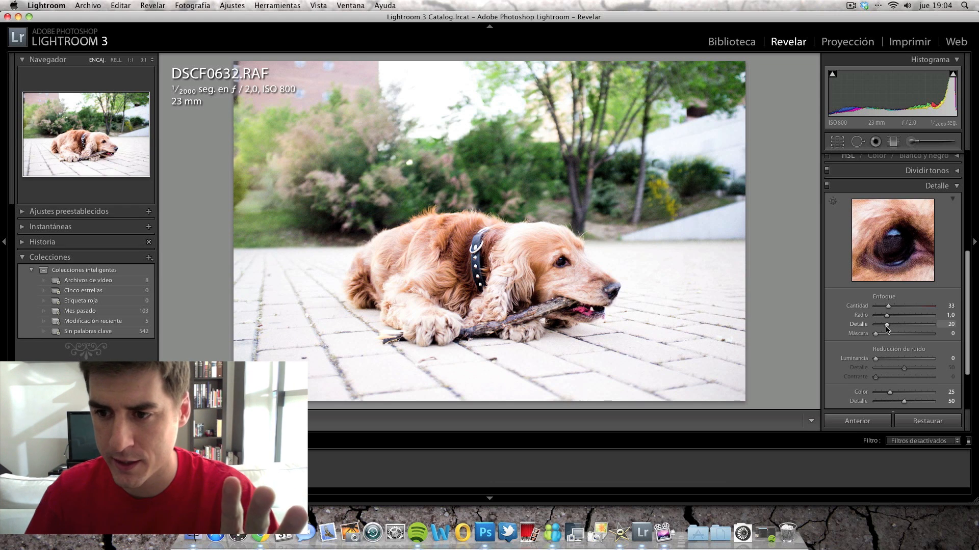
key("super+z")
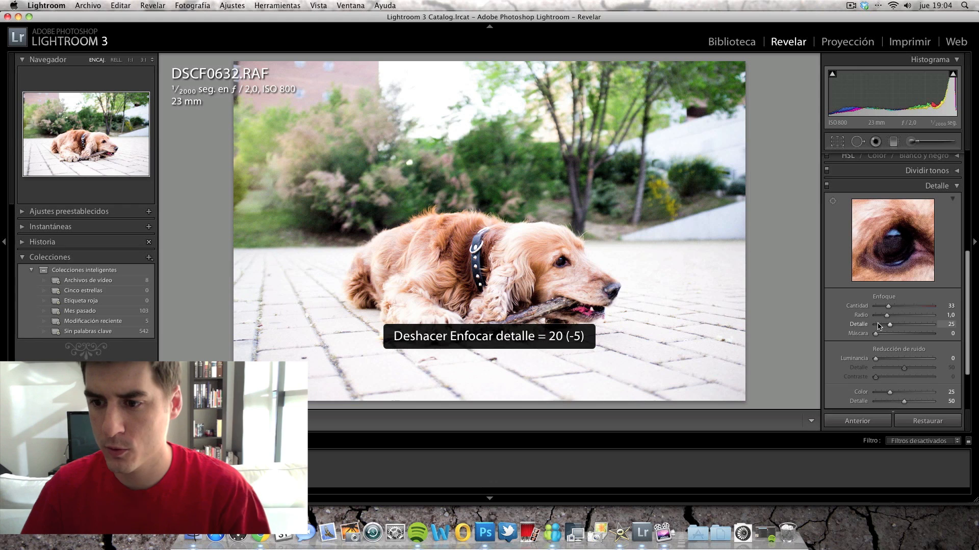
Expand the Effects settings to examine the post-crop vignette and grain options
scroll(888, 342, "down", 1)
scroll(889, 342, "down", 4)
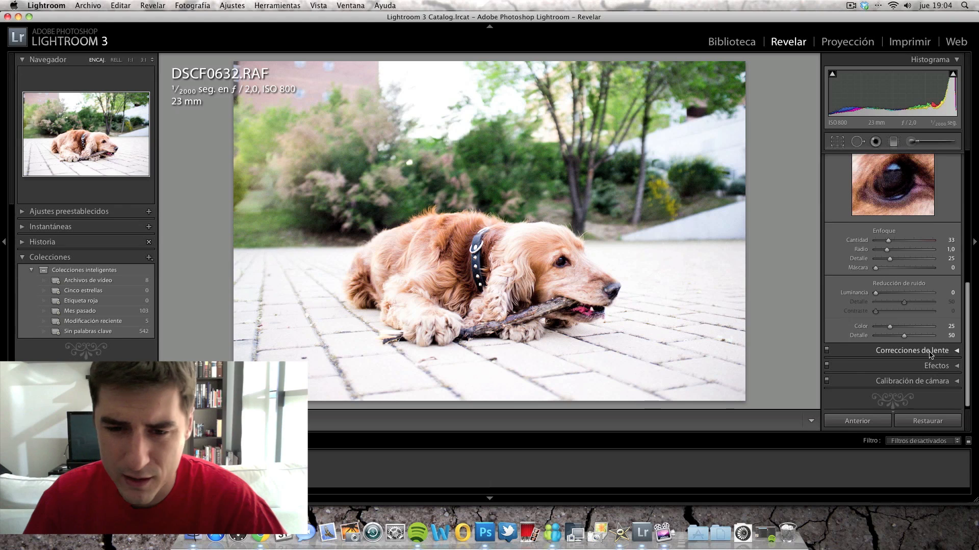
left_click(931, 365)
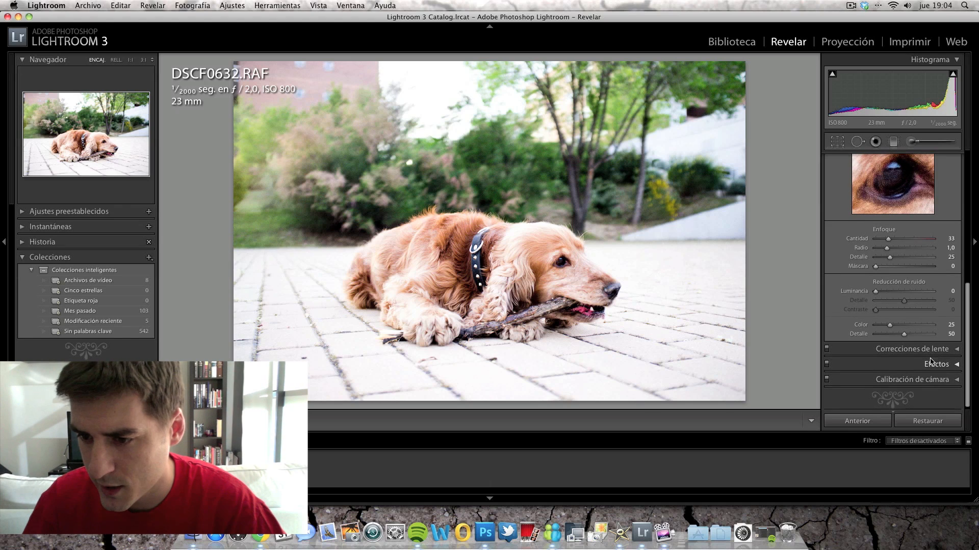
scroll(930, 359, "down", 2)
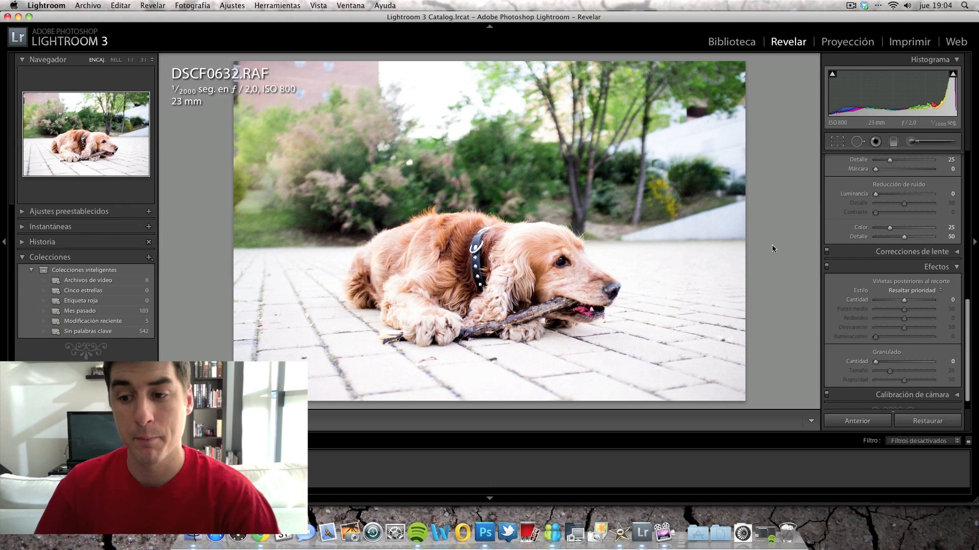
scroll(824, 259, "down", 1)
scroll(867, 265, "up", 15)
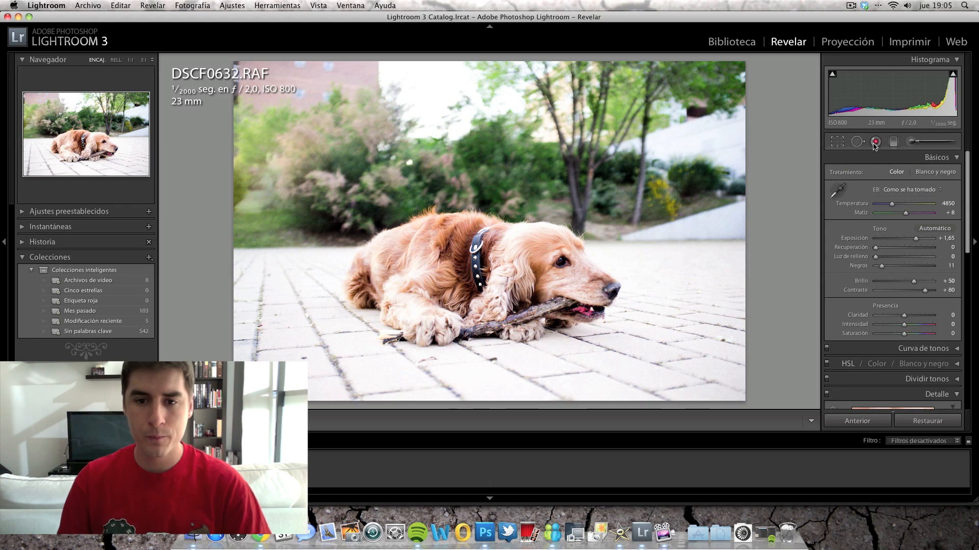
Crop the photo tighter around the dog in the original aspect ratio, and undo the last repositioning that shifted the dog further right
left_click(836, 143)
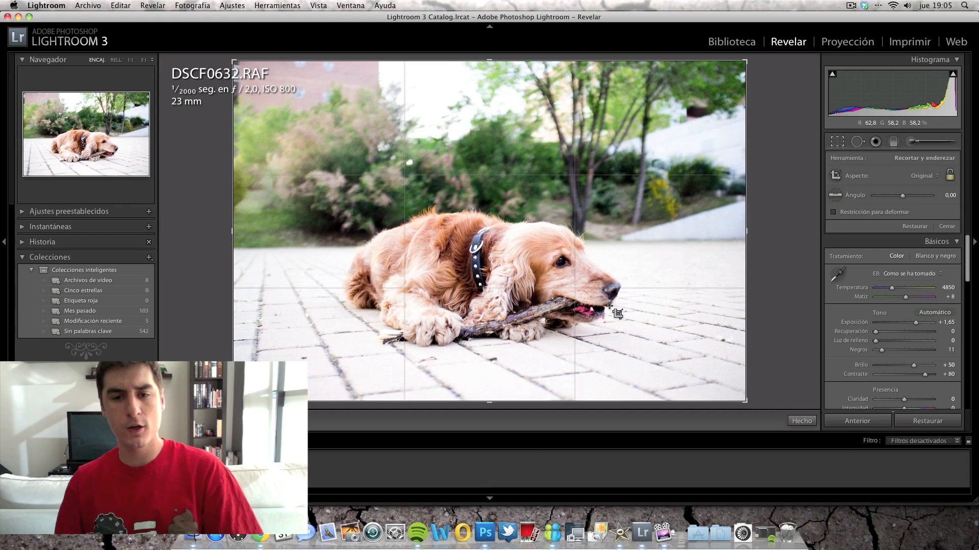
left_click_drag(234, 61, 267, 90)
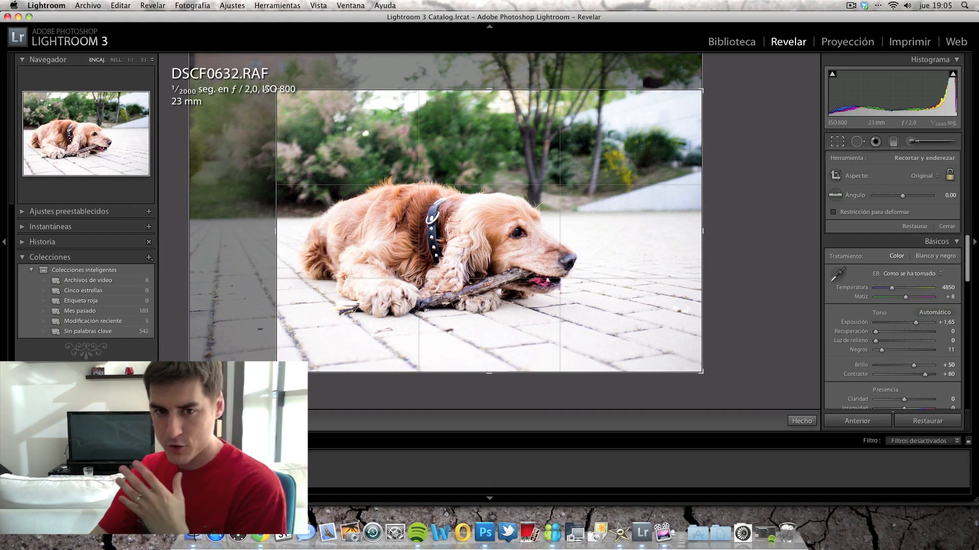
key("shift")
left_click_drag(278, 91, 284, 96)
left_click_drag(437, 191, 537, 192)
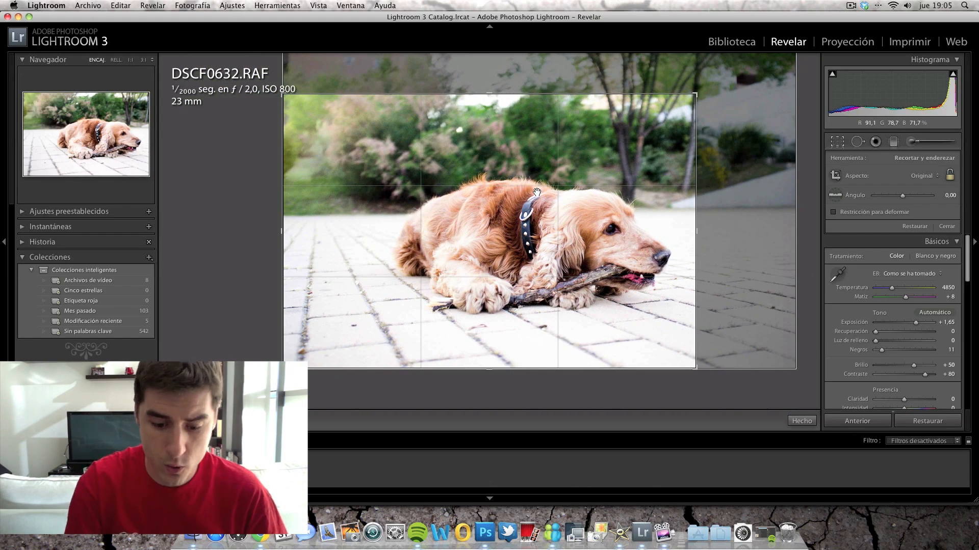
key("Return")
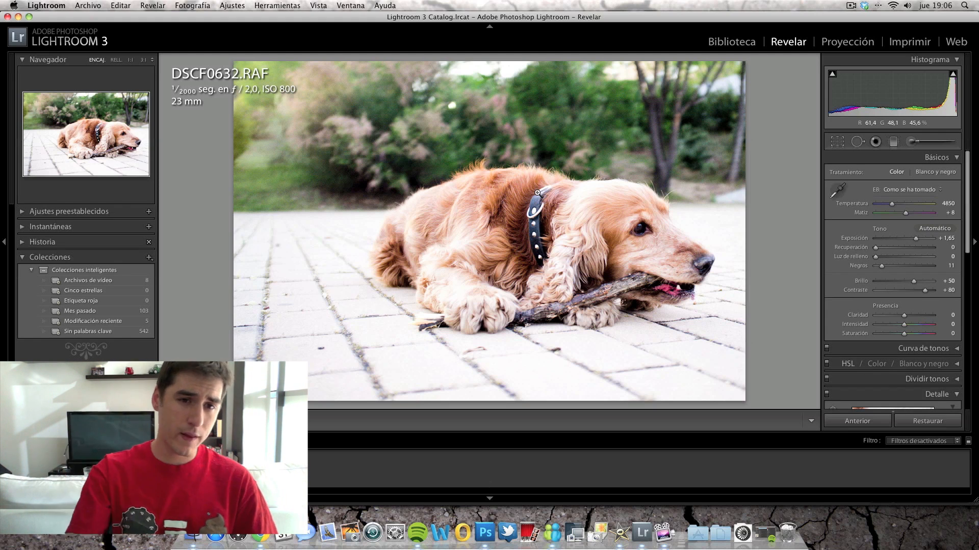
key("super+z")
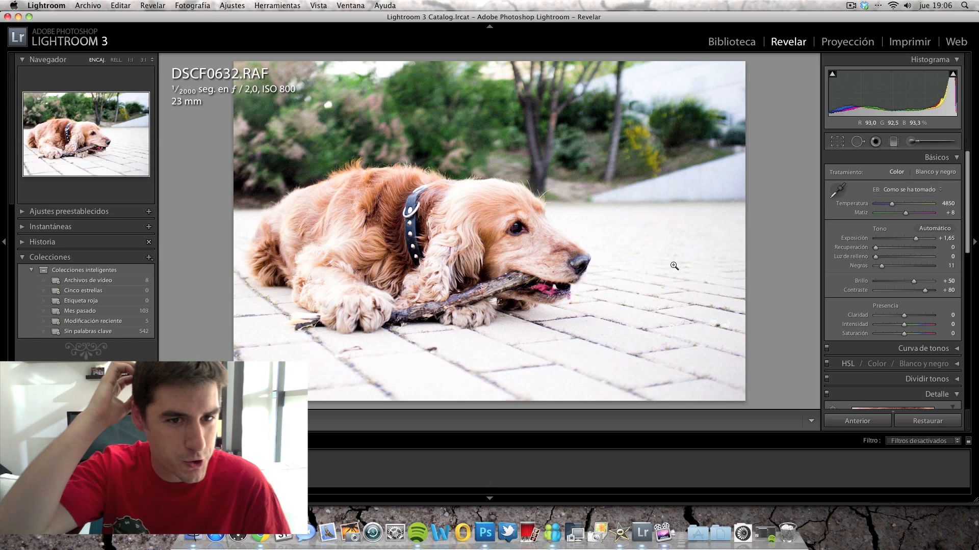
Darken the photo's edges with a post-crop vignette amount of -34 in the highlight priority style
scroll(887, 293, "down", 10)
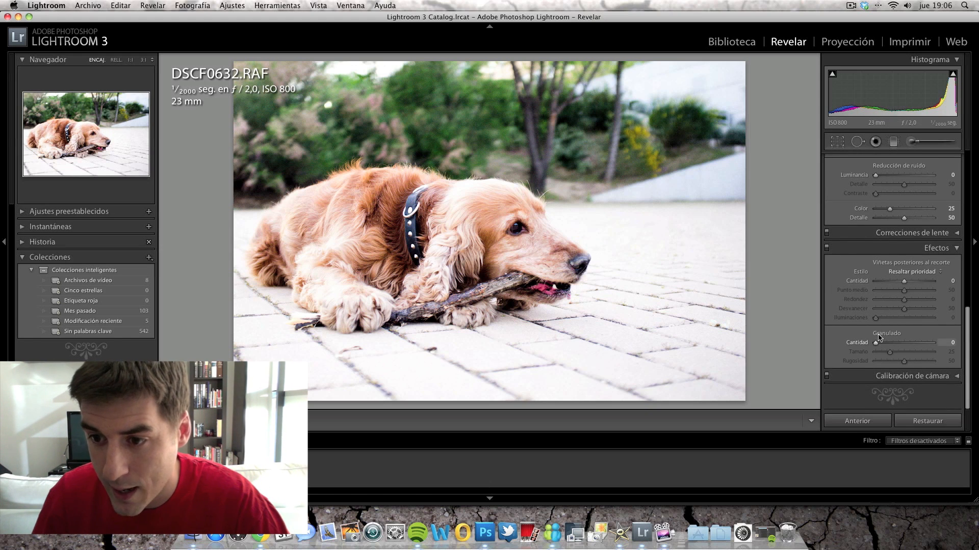
left_click_drag(904, 281, 896, 286)
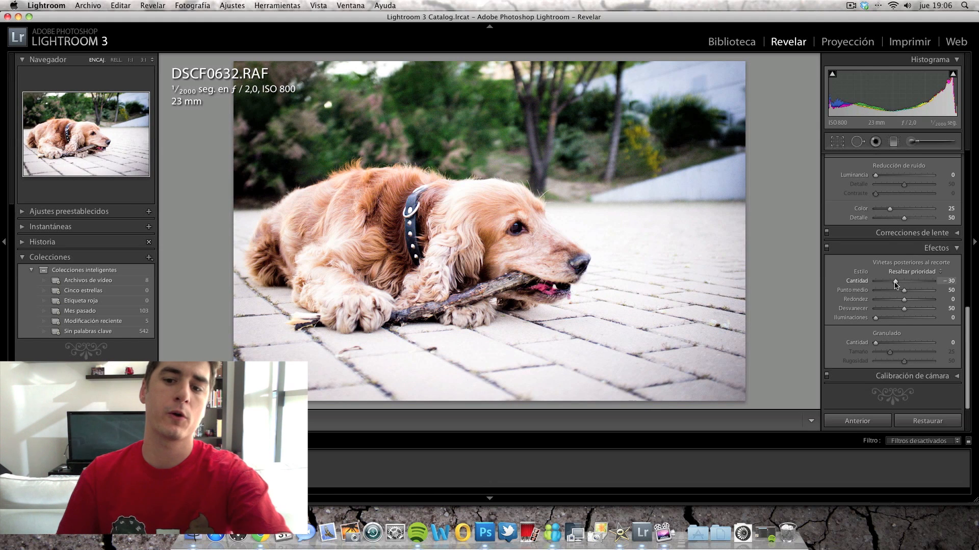
left_click_drag(896, 286, 894, 286)
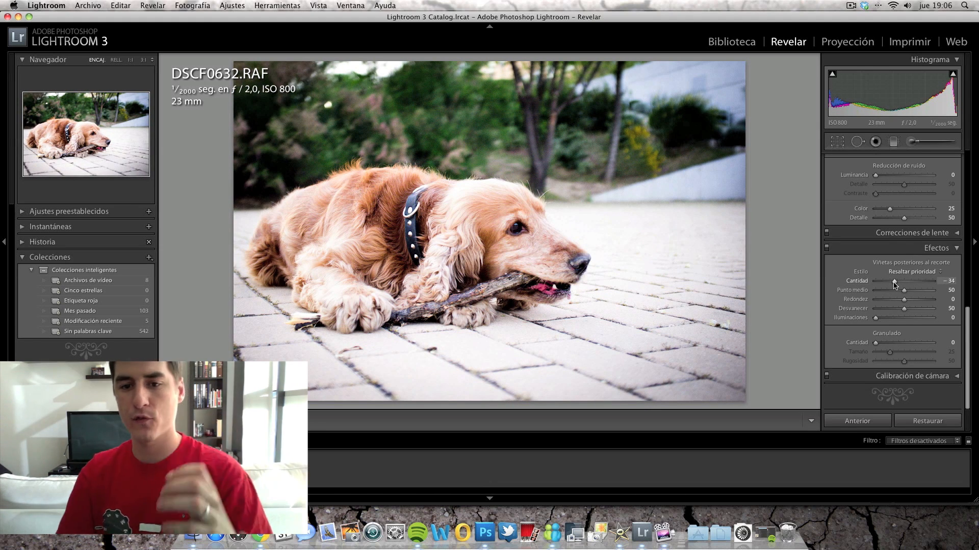
Convert the photo to black and white with the automatic black-and-white mix
scroll(869, 293, "up", 10)
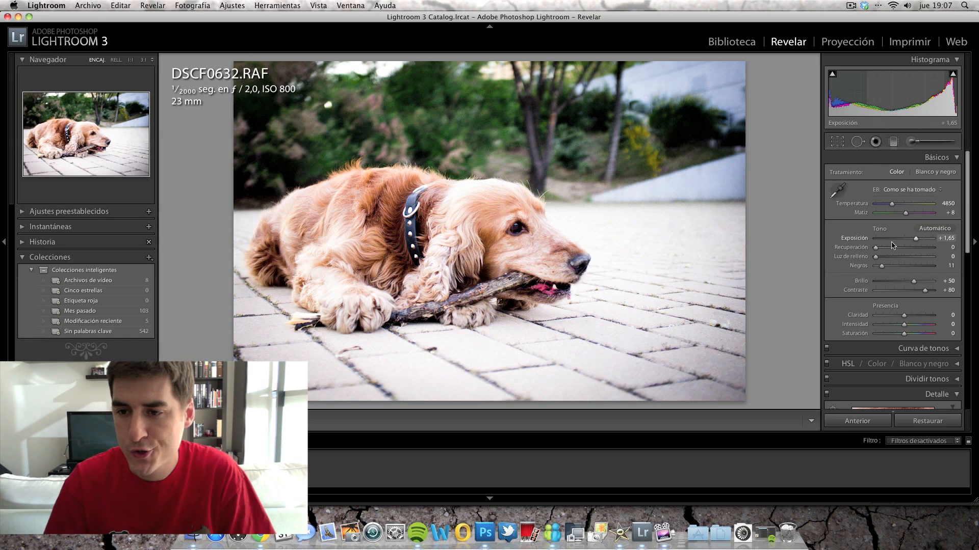
left_click(914, 366)
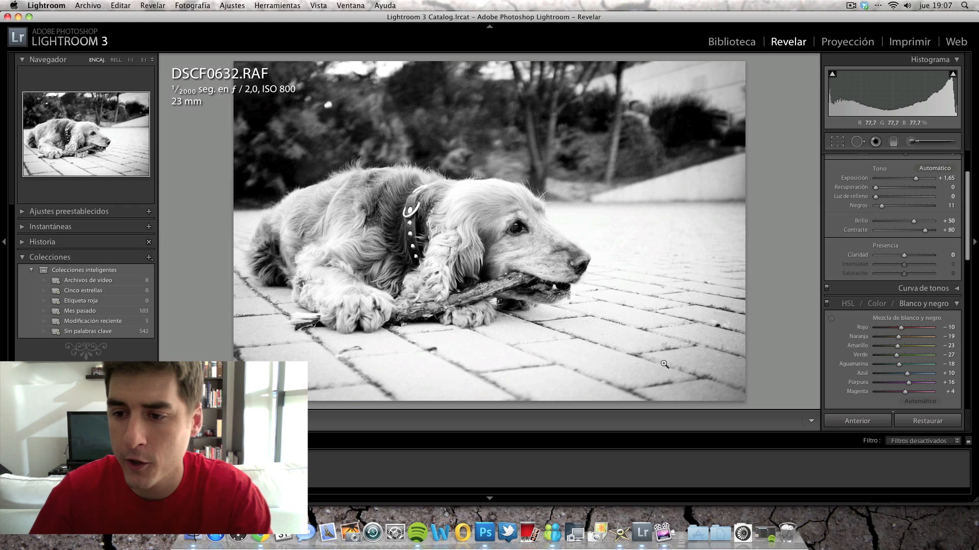
Try a low contrast of -25 on the black-and-white photo, and set the contrast back to +80
scroll(927, 248, "up", 2)
left_click_drag(926, 252, 885, 254)
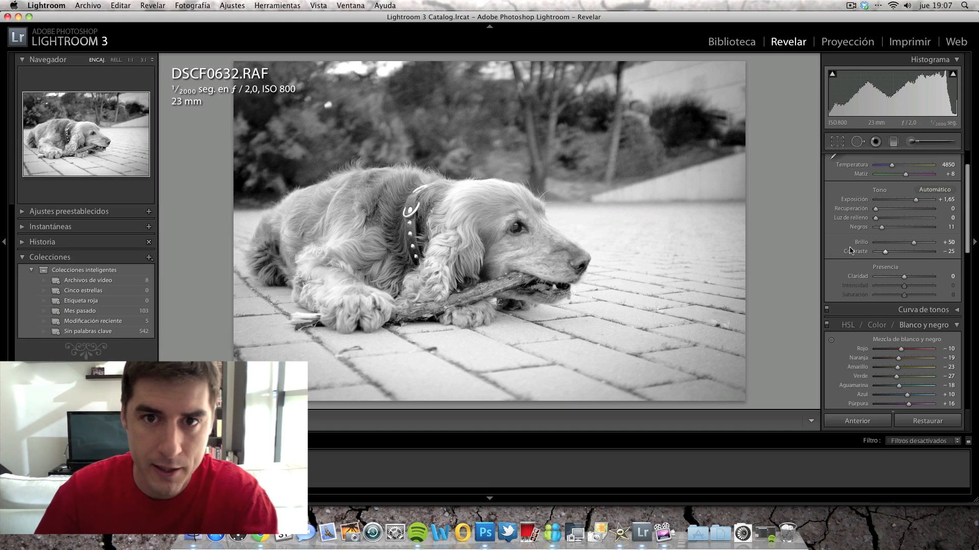
left_click_drag(885, 253, 927, 258)
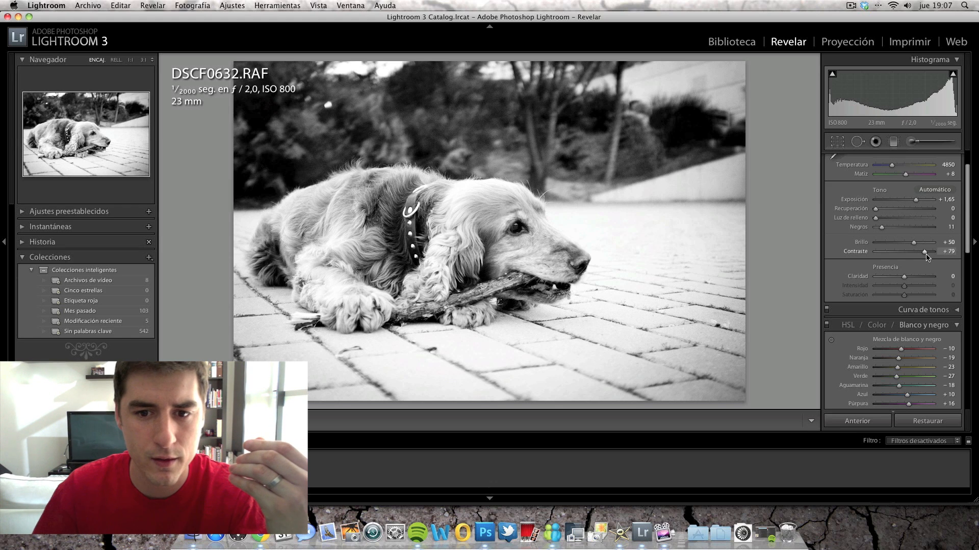
left_click_drag(926, 254, 927, 255)
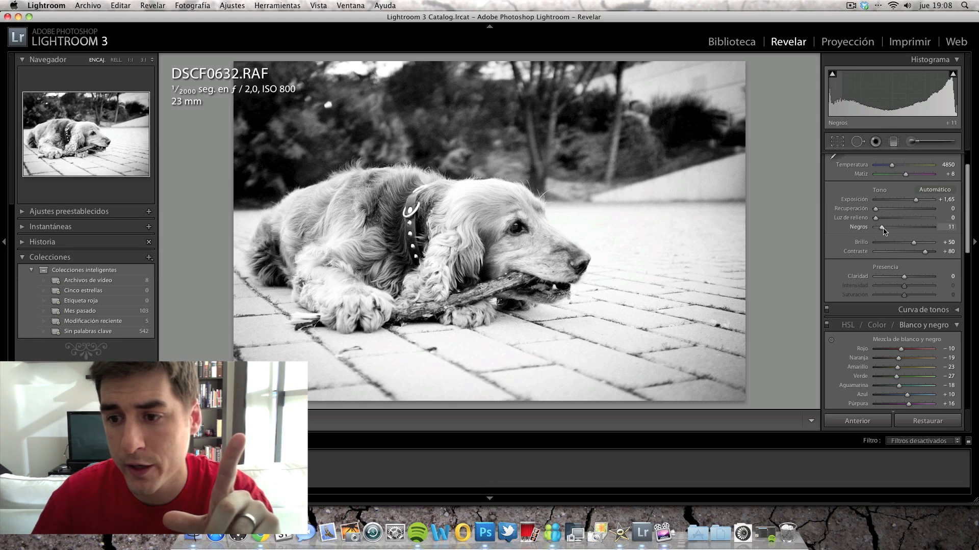
Deepen the shadows of the black-and-white photo by setting the blacks to 15
left_click_drag(883, 229, 887, 230)
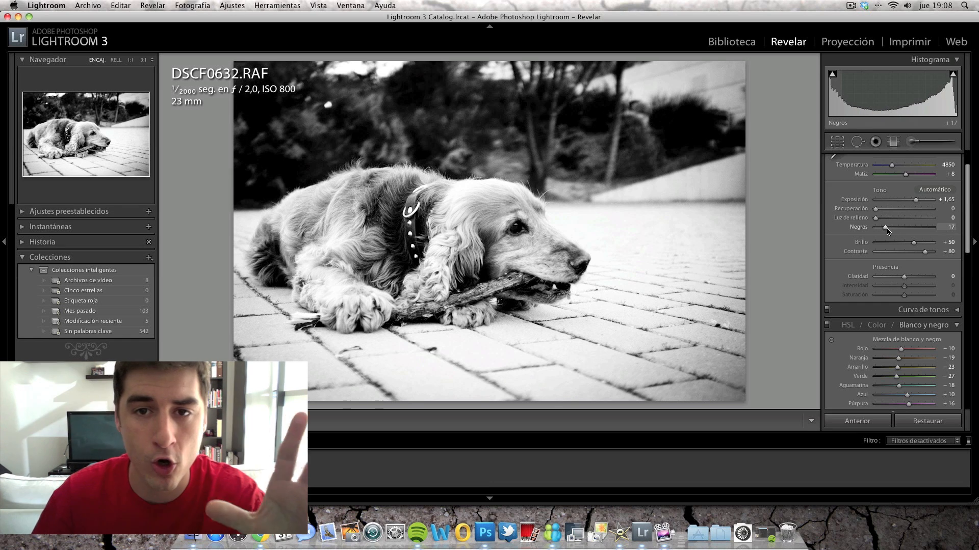
left_click_drag(887, 231, 886, 231)
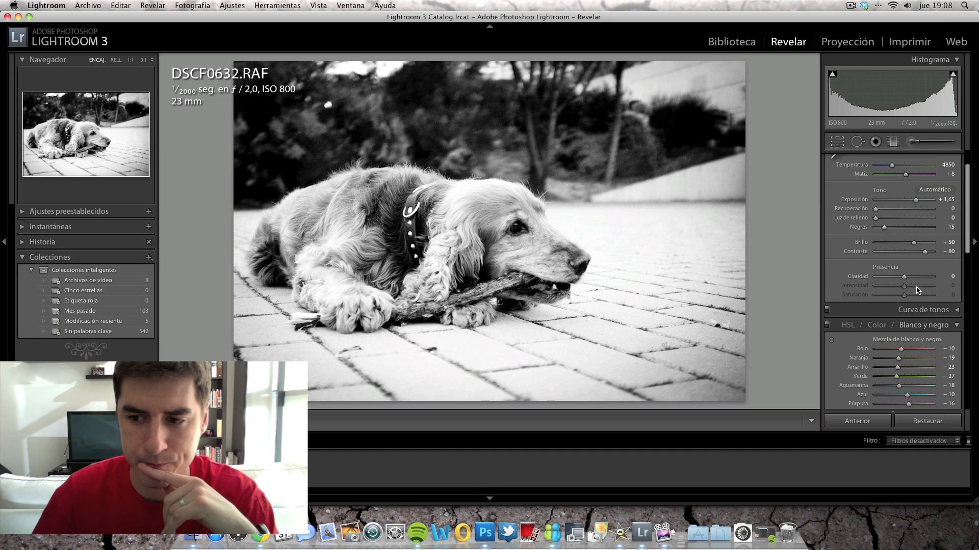
scroll(918, 288, "down", 1)
scroll(916, 289, "down", 3)
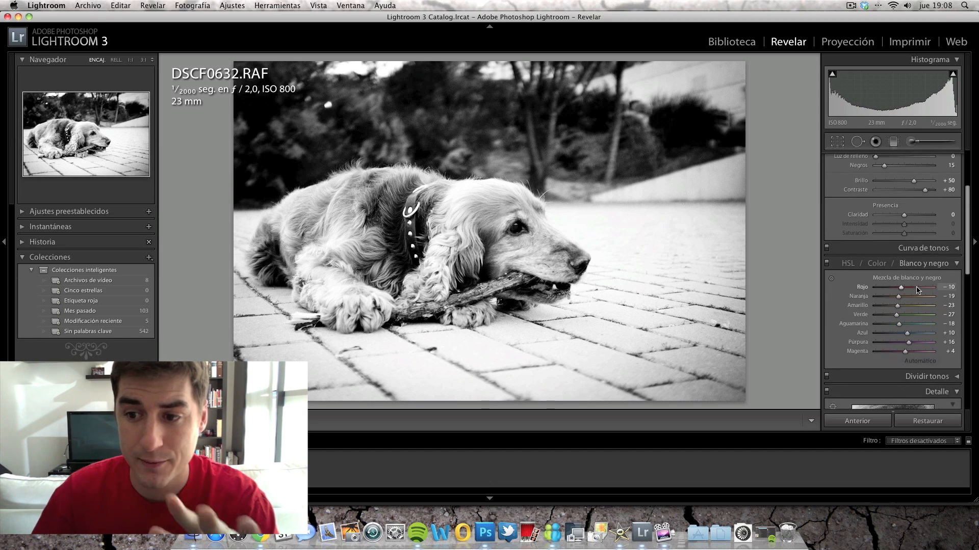